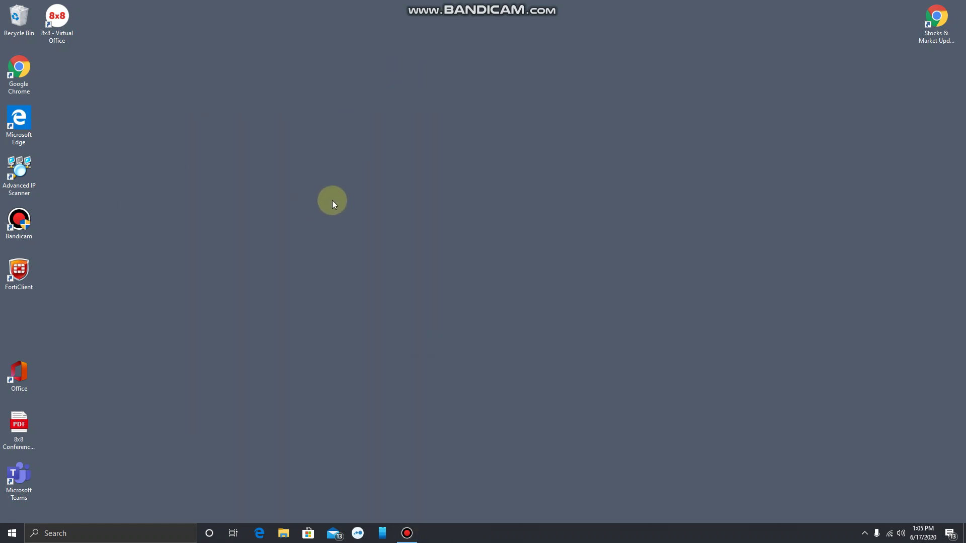
Step: Launch Google Chrome from its desktop shortcut
double_click(25, 70)
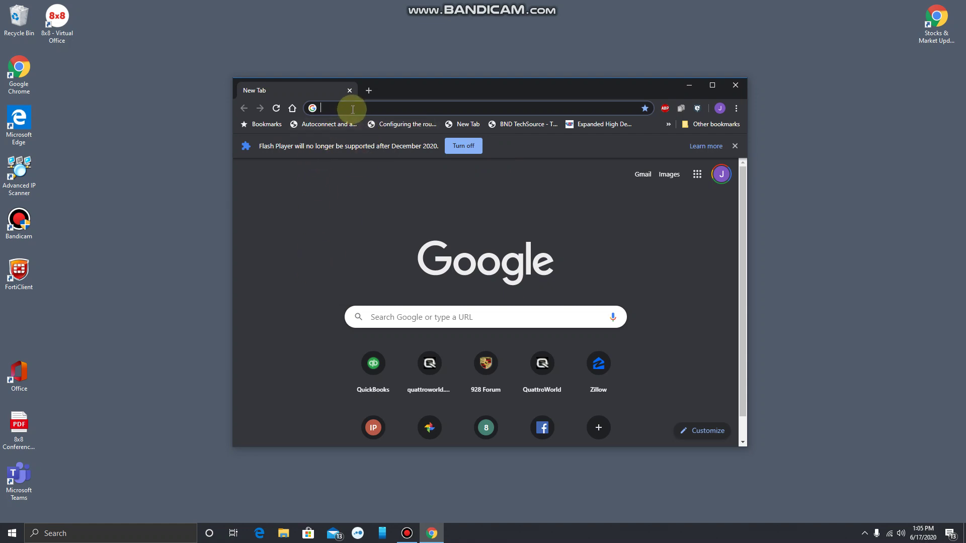
Step: Search Google for 'logmein desktop app for windows' using the matching suggestion
click(428, 317)
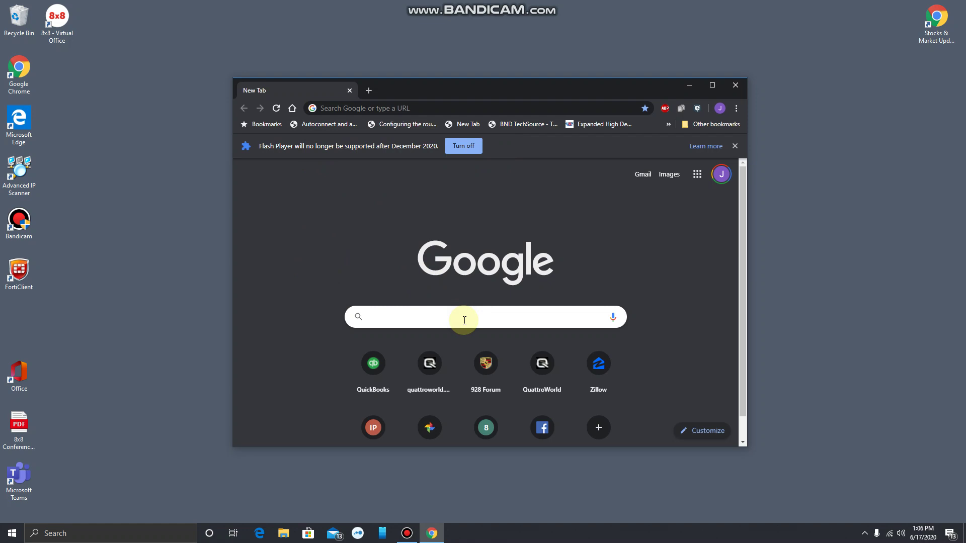
text(logmein)
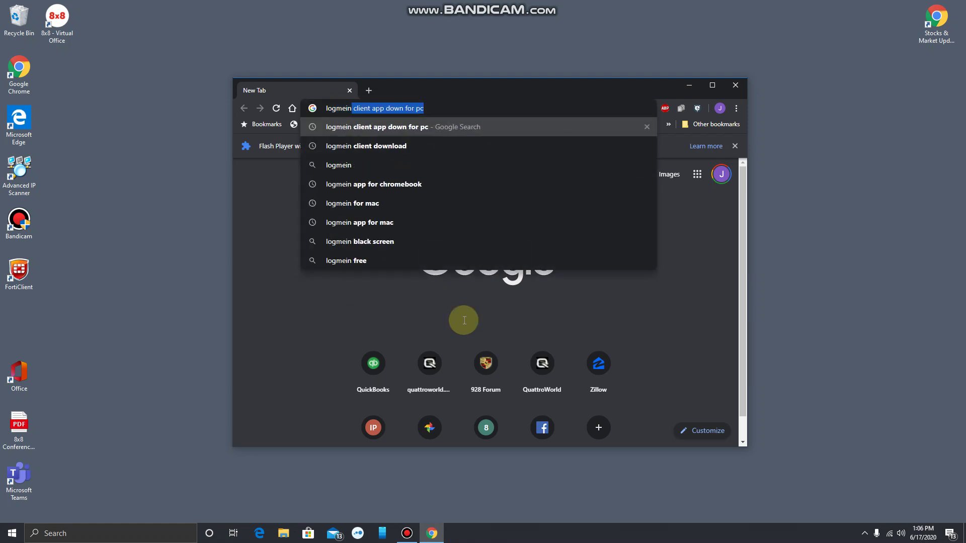
text( desktoip)
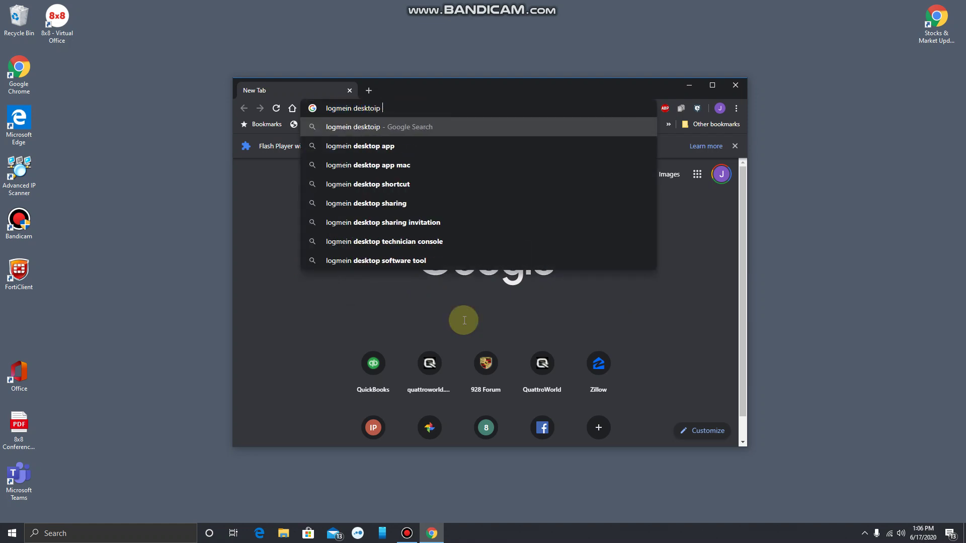
key(BackSpace)
key(BackSpace)
key(BackSpace)
text(p all)
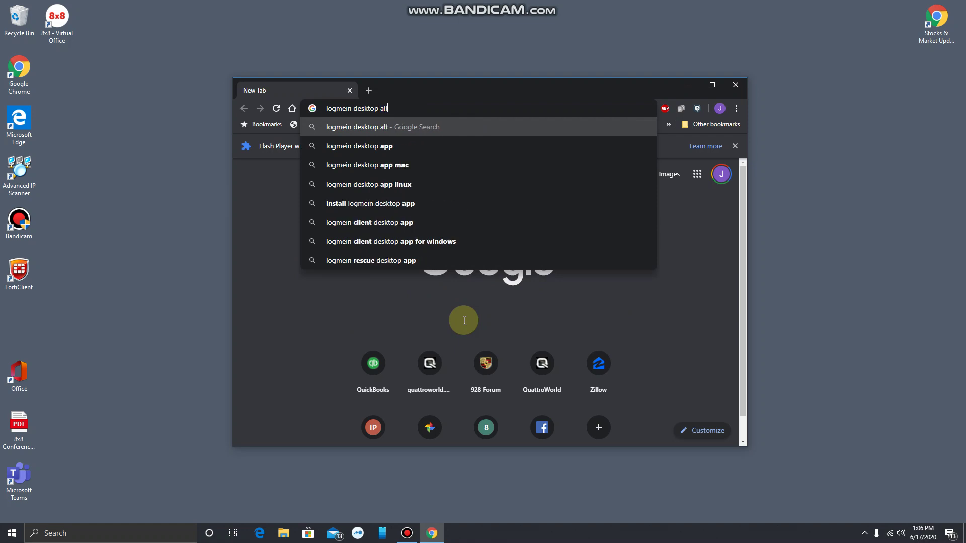
key(BackSpace)
key(BackSpace)
text(pp for mac)
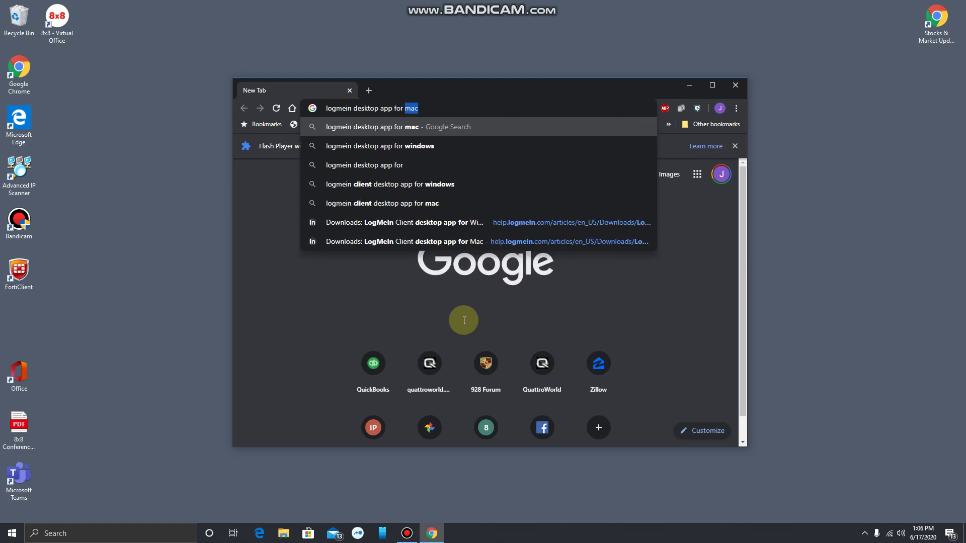
key(Down)
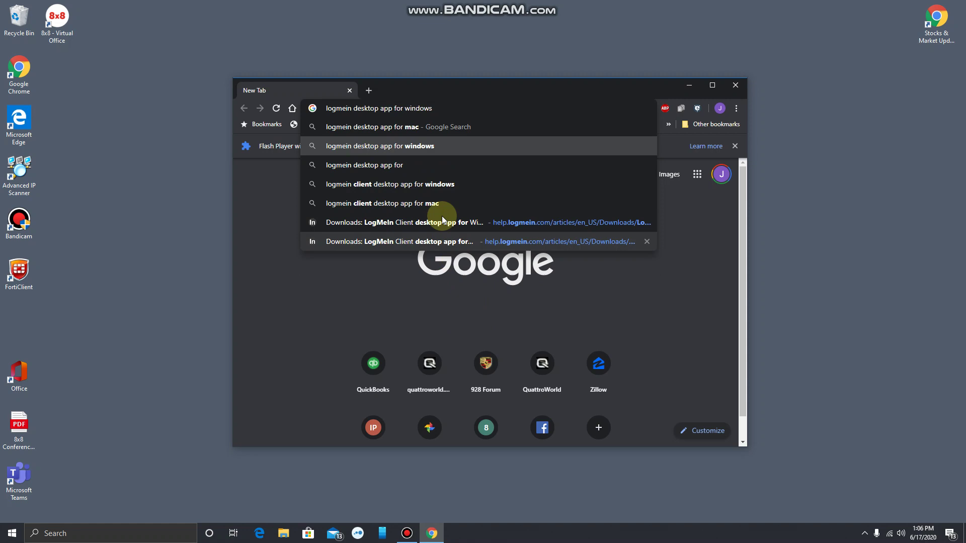
click(399, 147)
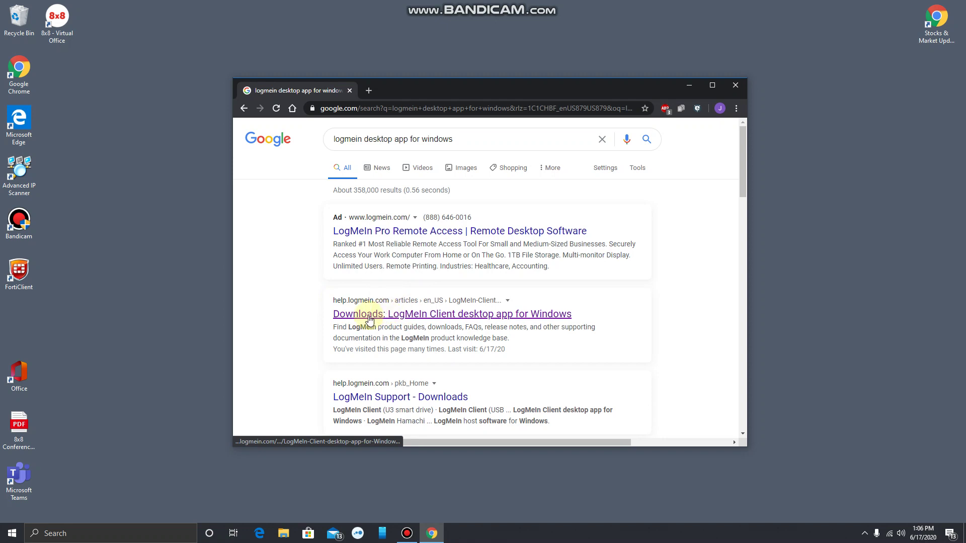
Step: Download LogMeInIgnition.msi from the help.logmein.com LogMeIn Client downloads page
click(372, 319)
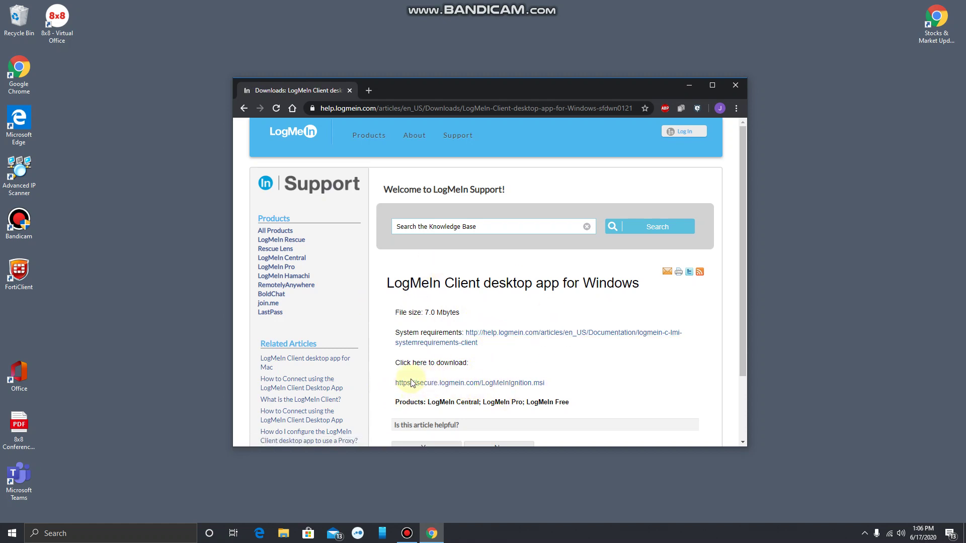
click(525, 385)
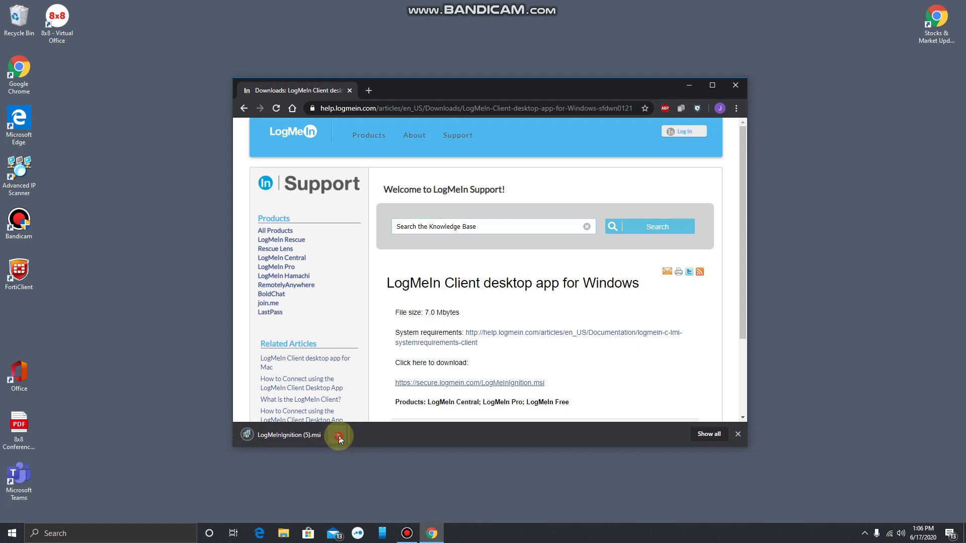
click(338, 436)
Step: Run the installer, accept the license, install and finish setup, then close Chrome
click(361, 448)
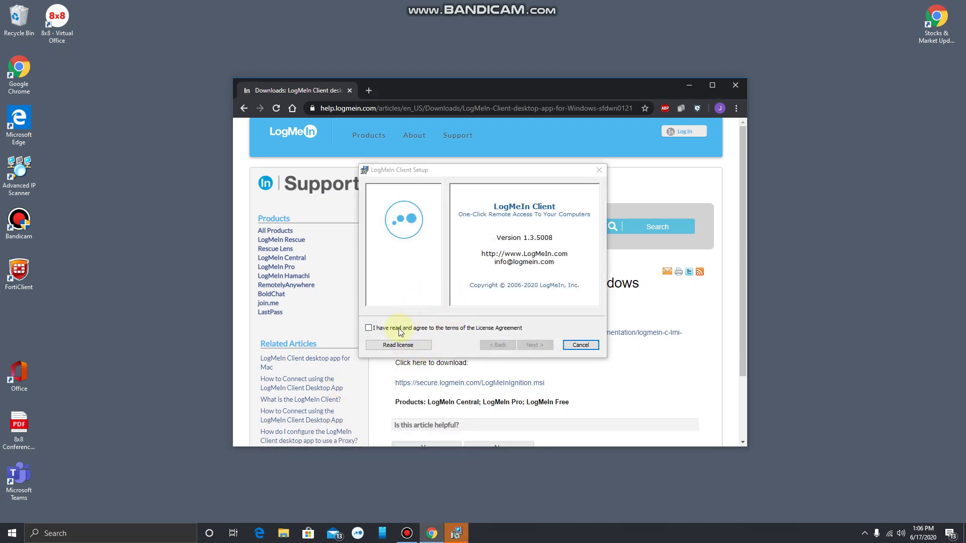
click(372, 328)
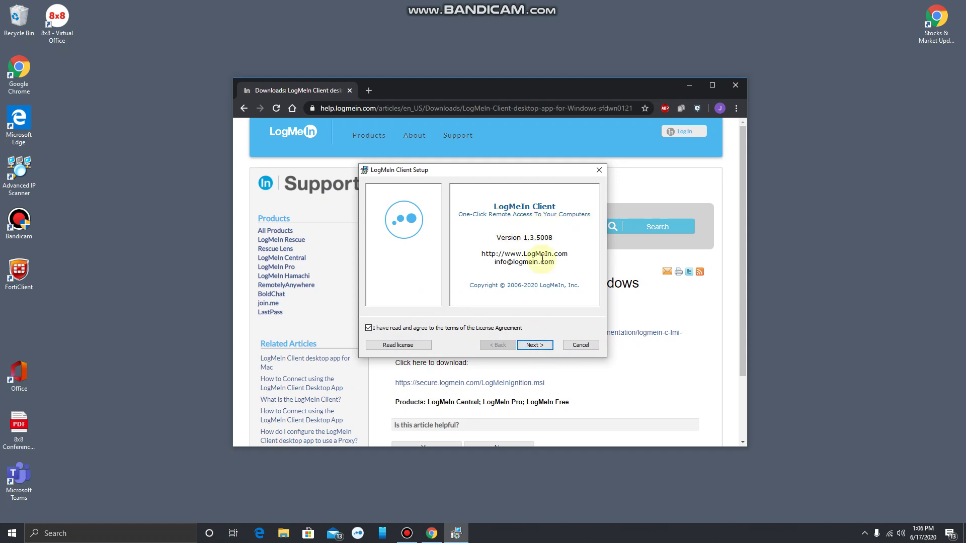
click(535, 345)
click(535, 345)
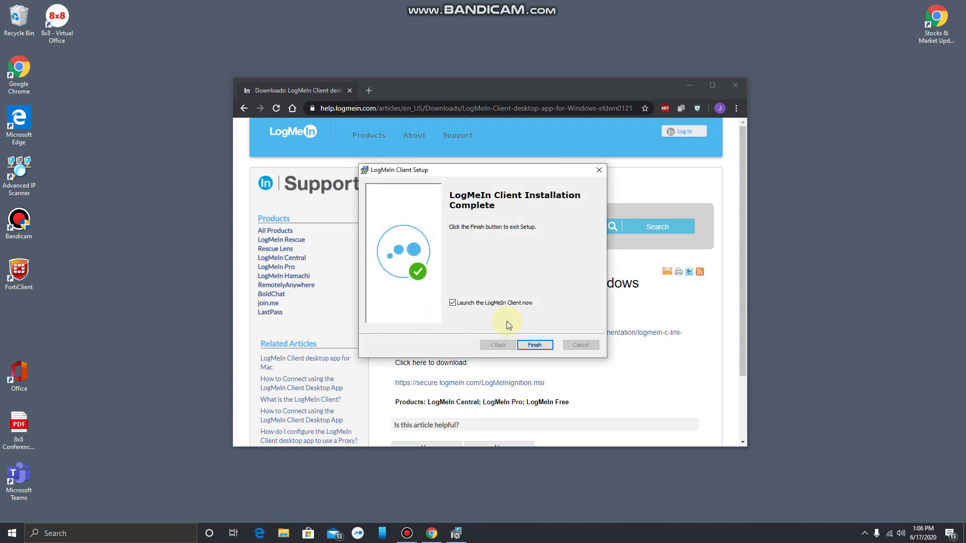
click(535, 345)
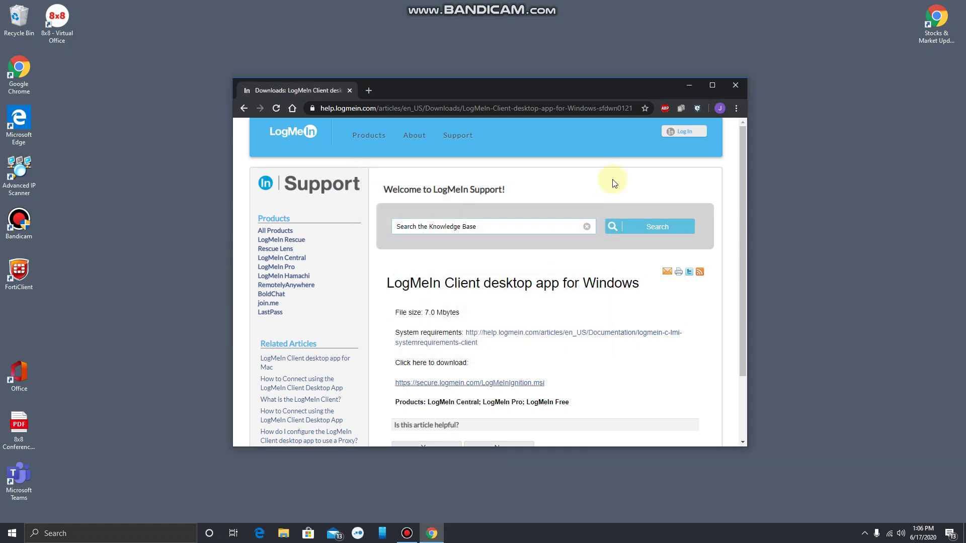
click(725, 93)
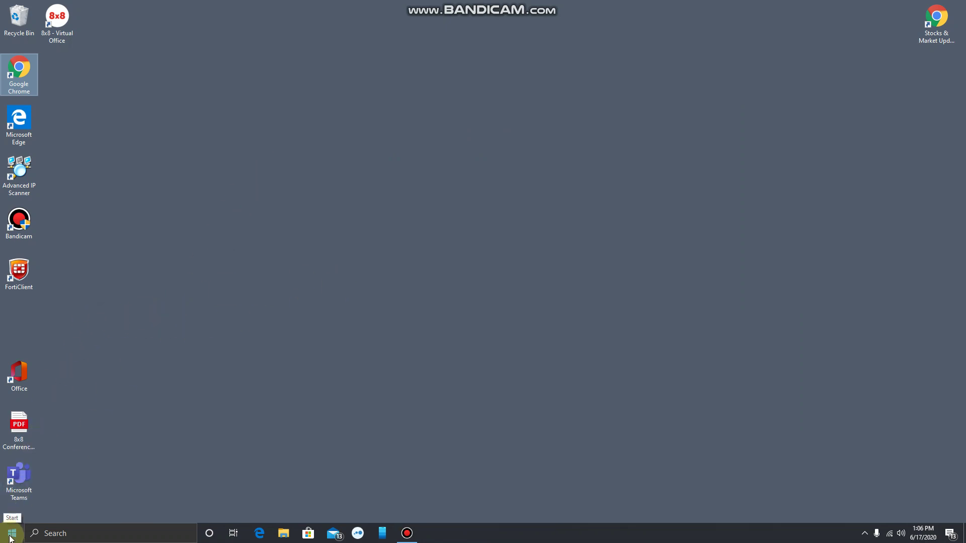
Step: Search the Start menu for 'log' and launch the LogMeIn Client best match
click(11, 537)
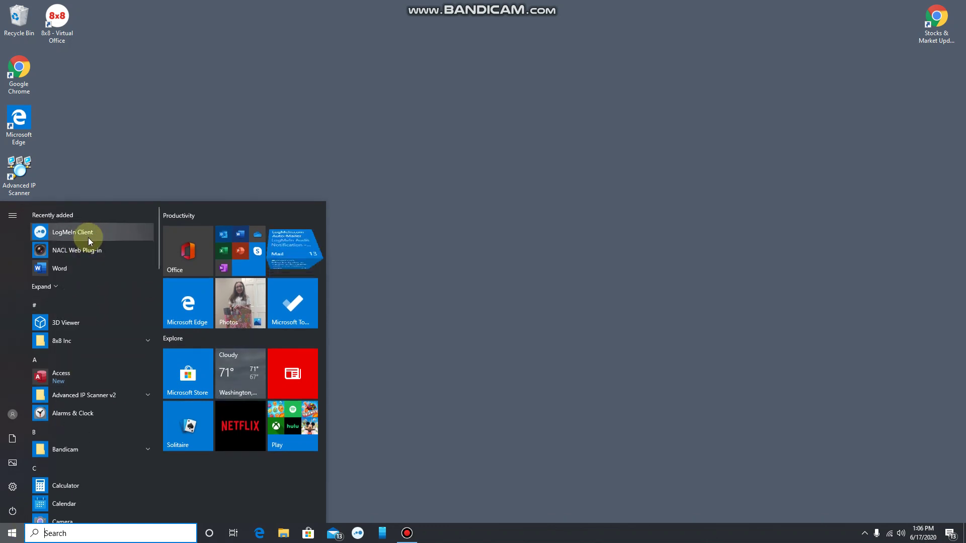
click(146, 538)
text(log)
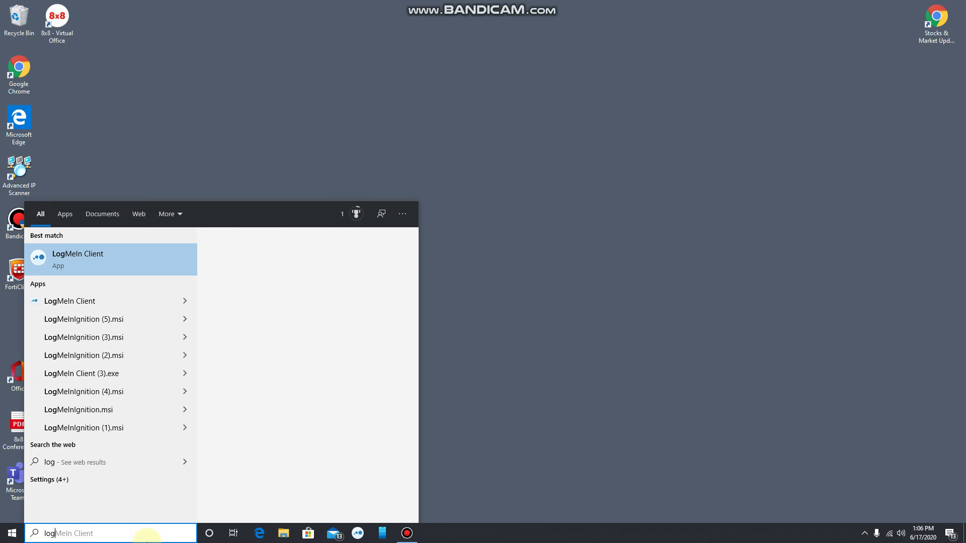
click(64, 257)
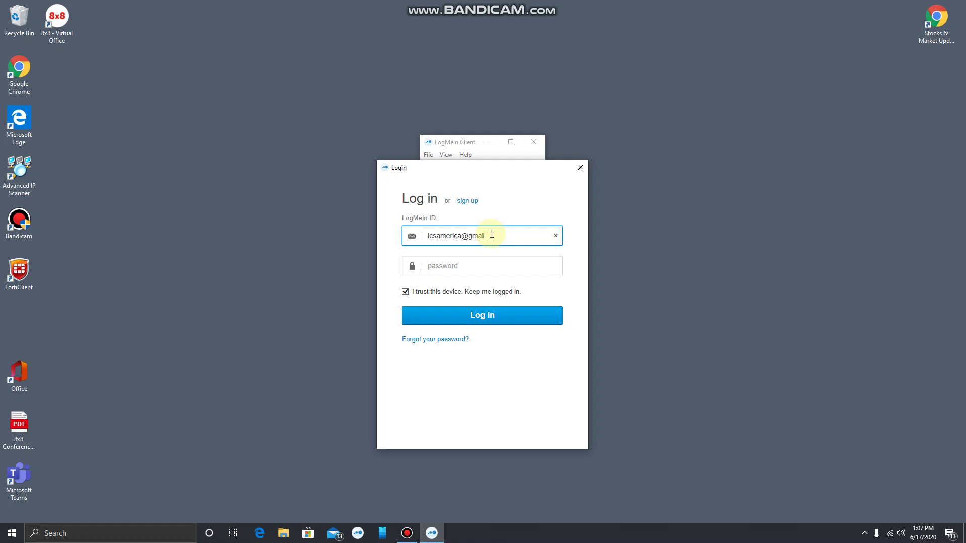
Step: Finish entering the LogMeIn ID, enter the account password, and log in
text(om)
key(Tab)
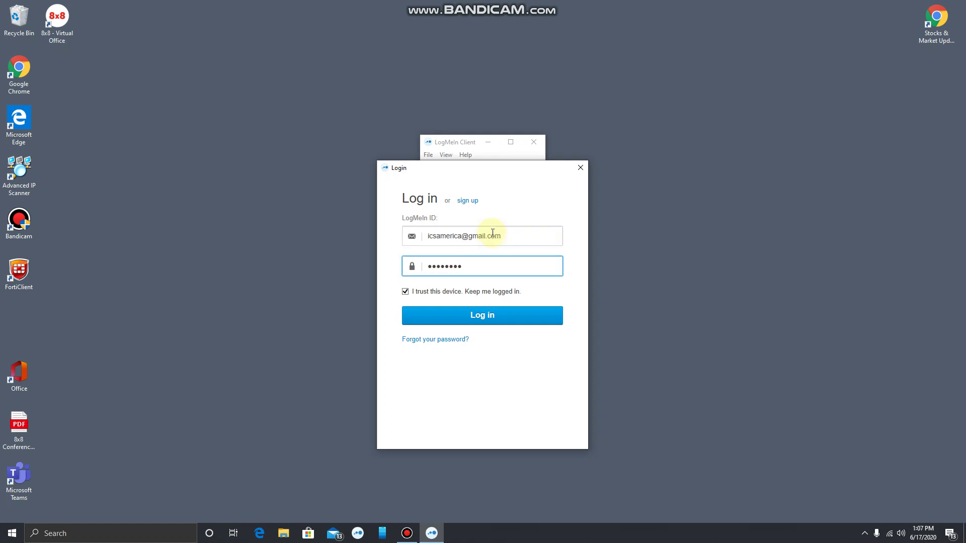
click(460, 316)
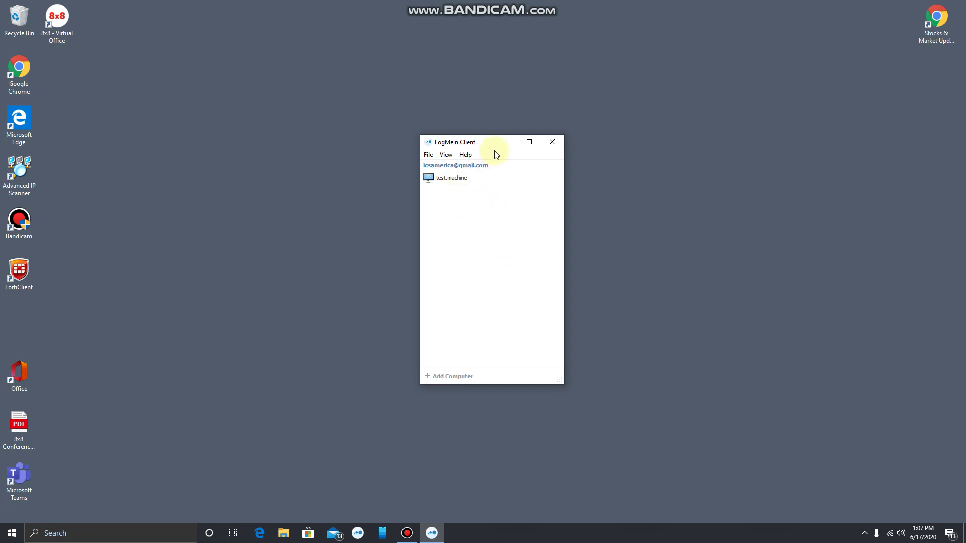
click(435, 182)
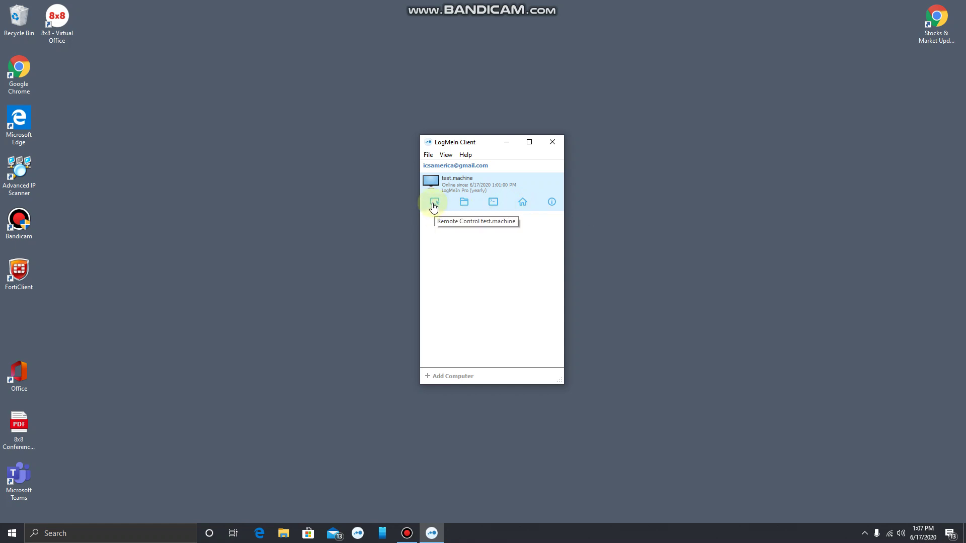
click(552, 203)
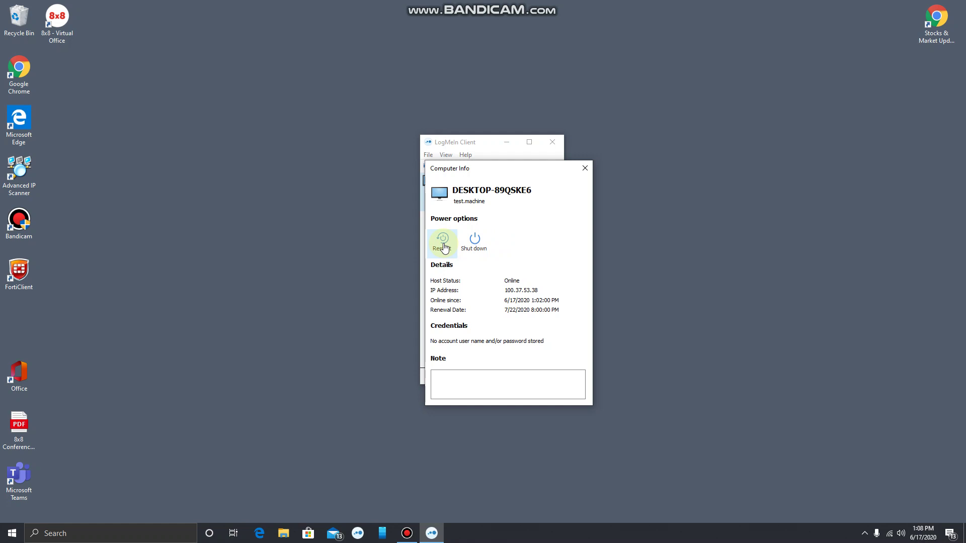
click(585, 168)
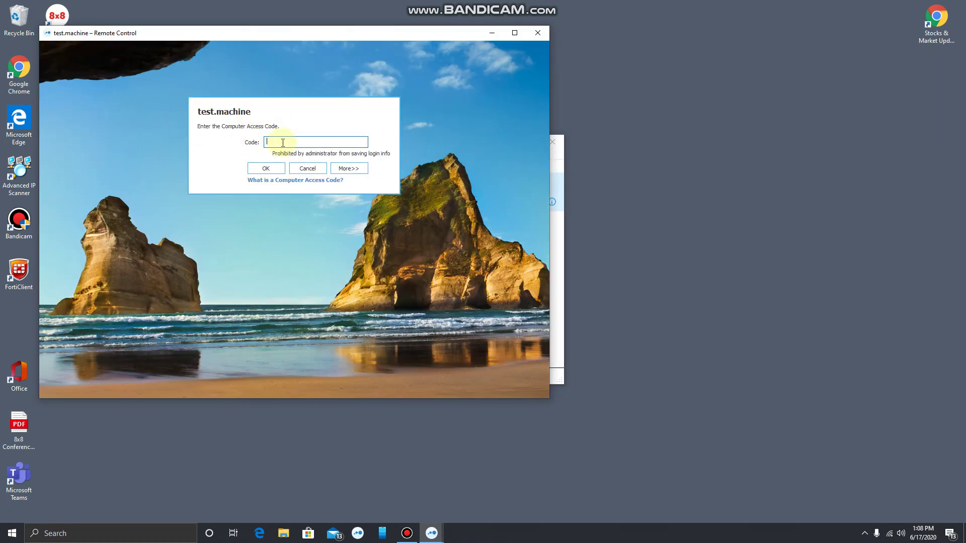
Step: Use Windows/Mac Authentication for test.machine, enter the Windows user name and password, and connect
click(354, 174)
click(300, 172)
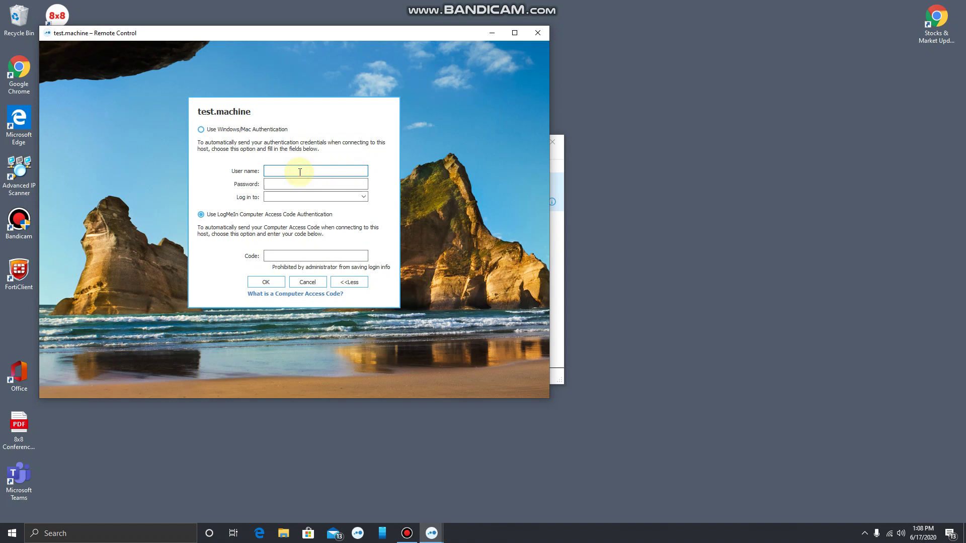
click(365, 197)
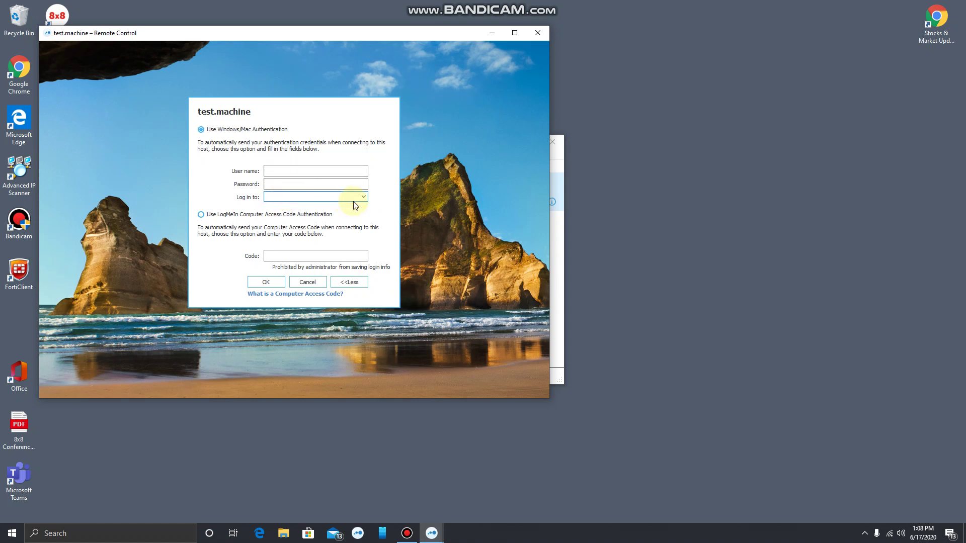
click(302, 171)
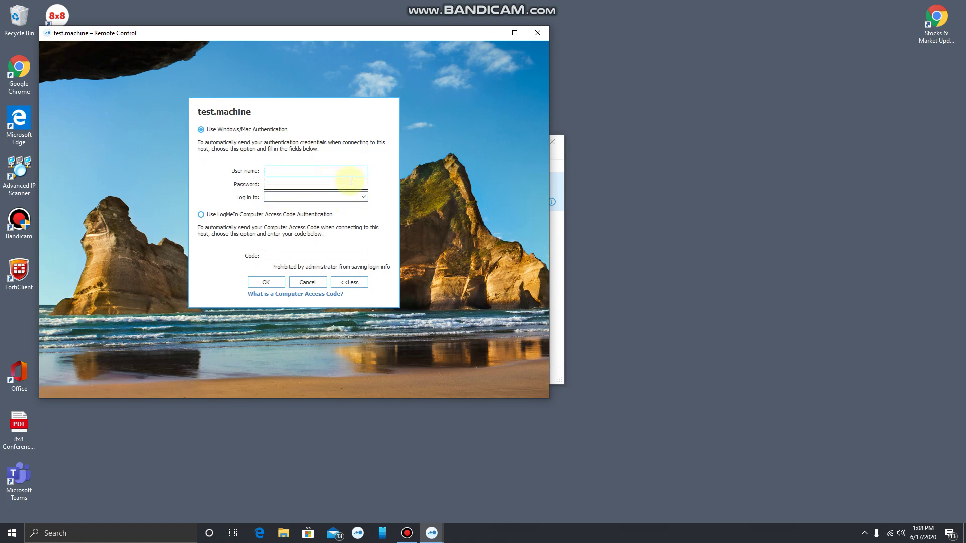
text(test)
click(315, 184)
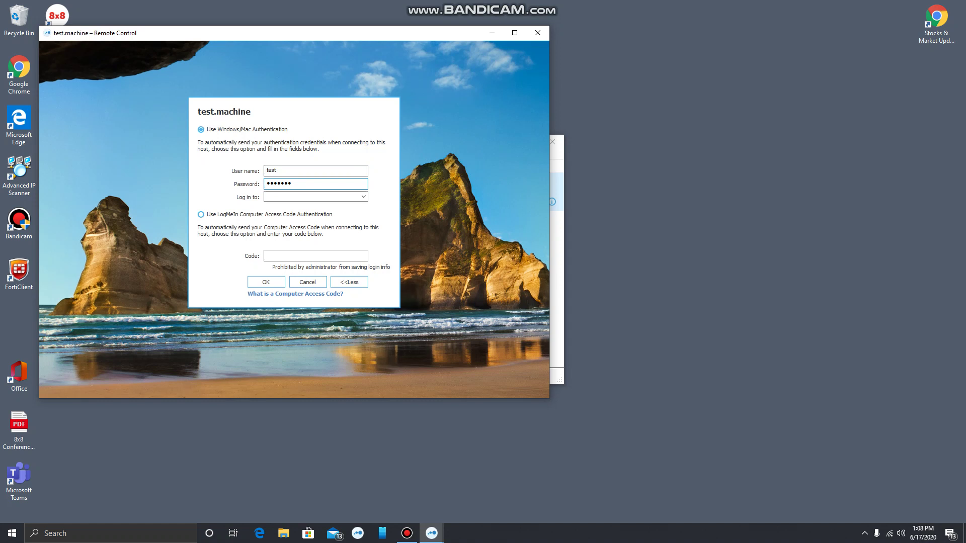
click(270, 282)
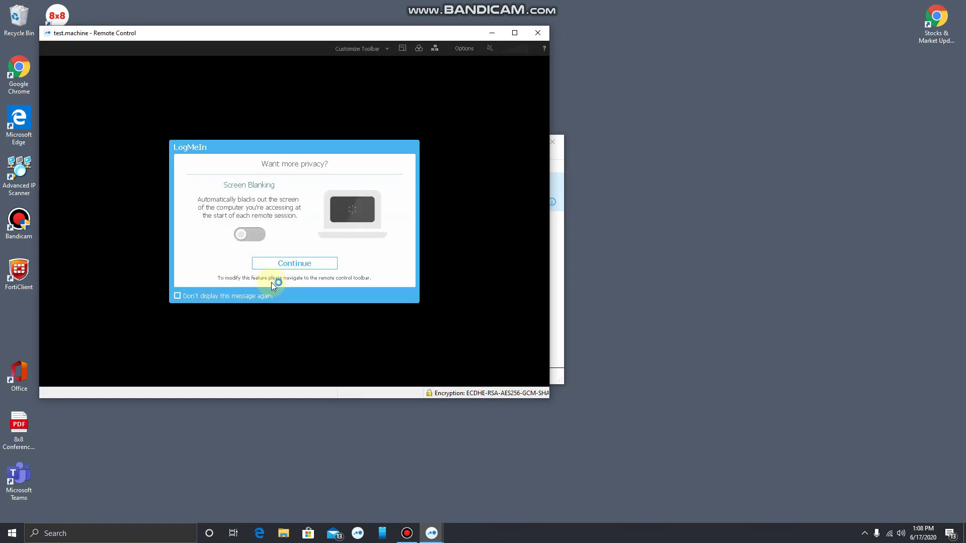
Step: Turn off the privacy prompt, continue, and dismiss the remote Start menu and sound alert
click(252, 295)
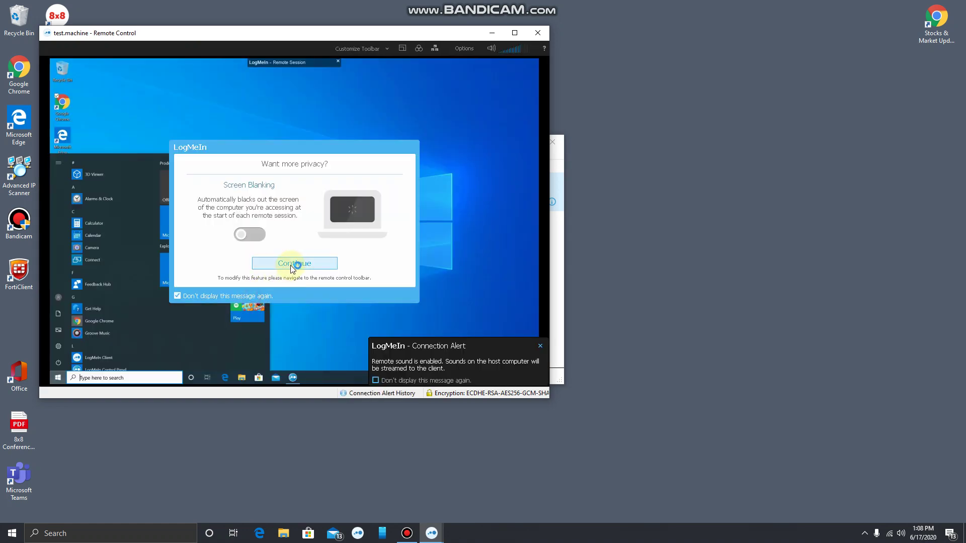
click(291, 264)
click(445, 207)
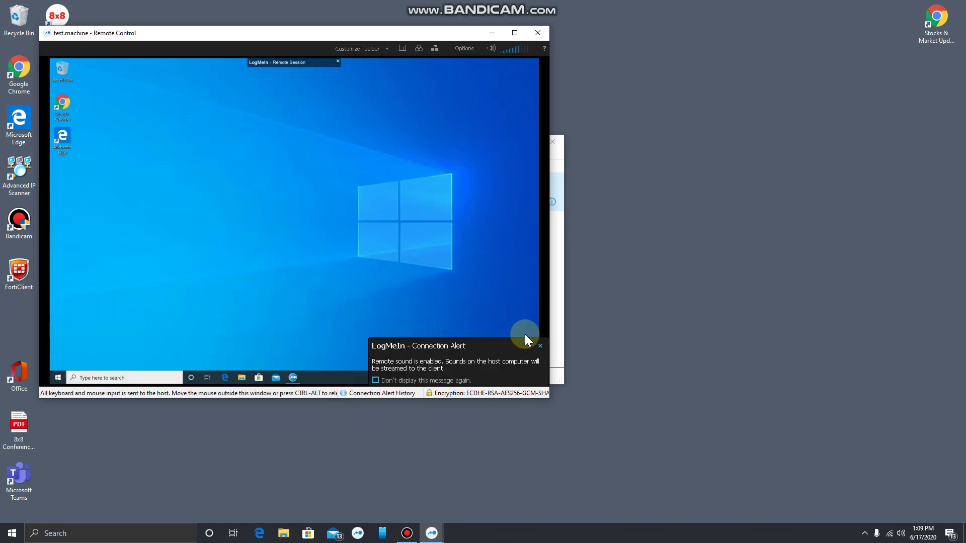
click(540, 345)
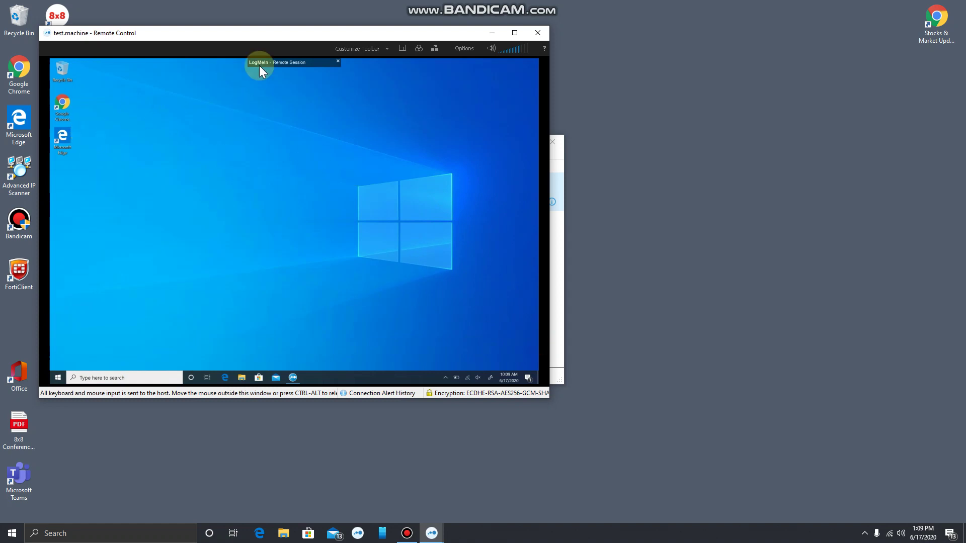
Step: Move the remote window, open Yahoo in remote Chrome, then close Chrome
drag(256, 35, 413, 51)
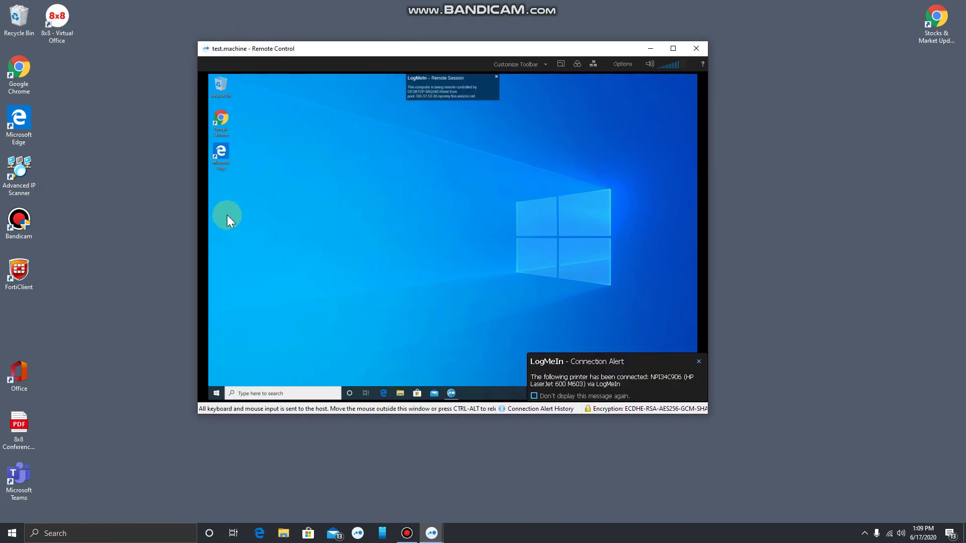
double_click(222, 123)
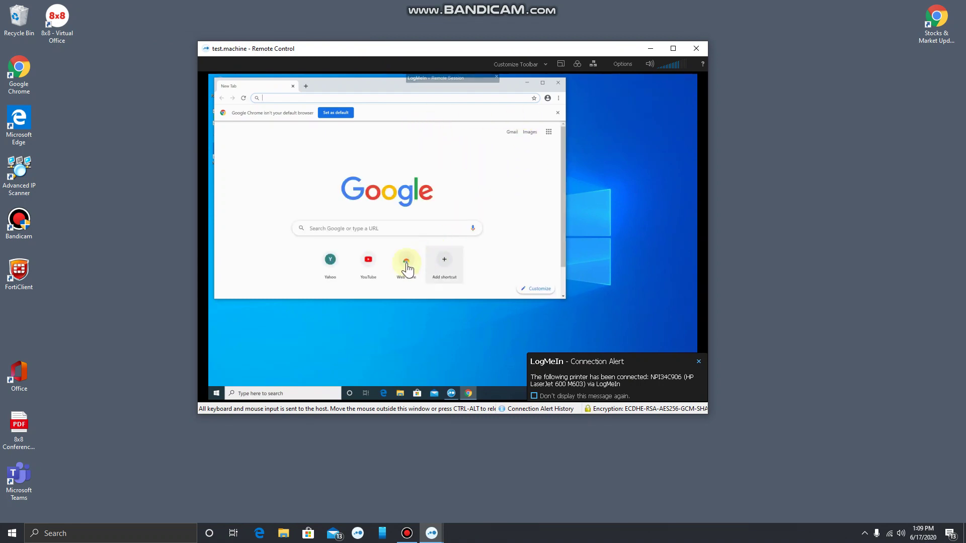
click(330, 260)
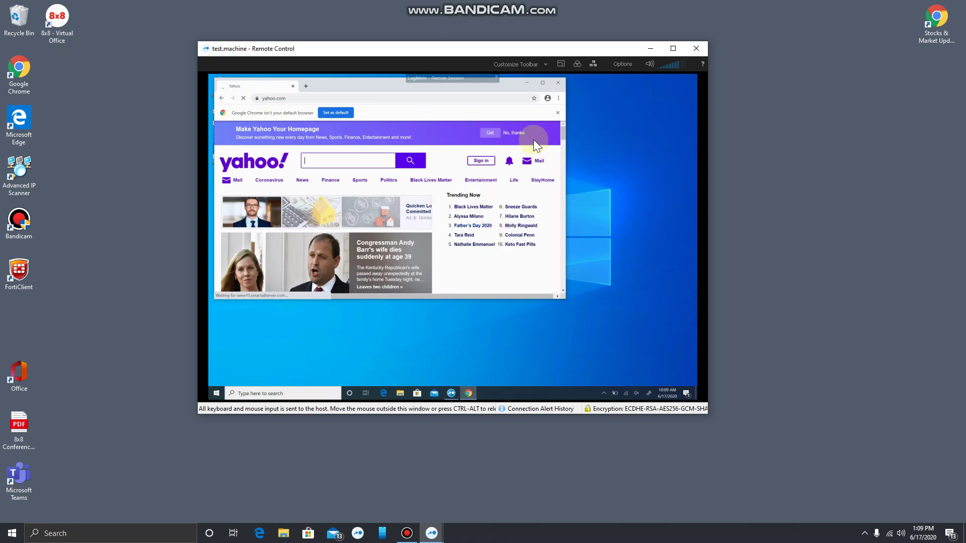
click(558, 85)
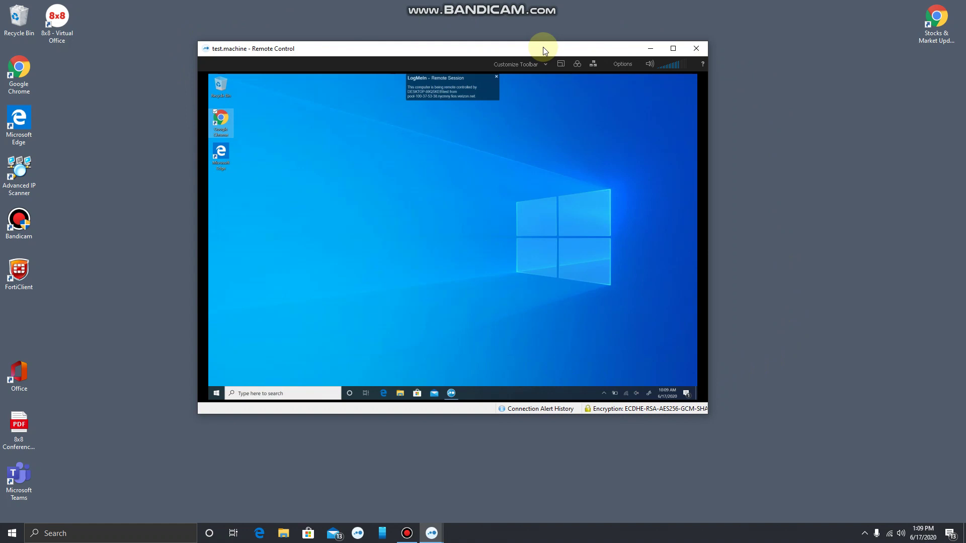
Step: Set the remote resolution to Match Resolution and maximize the Remote Control window
click(625, 64)
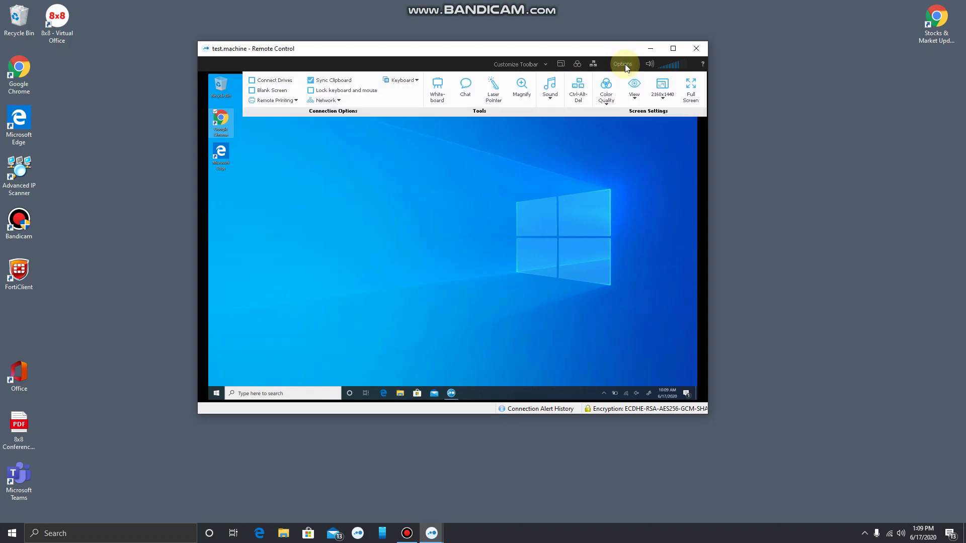
click(664, 99)
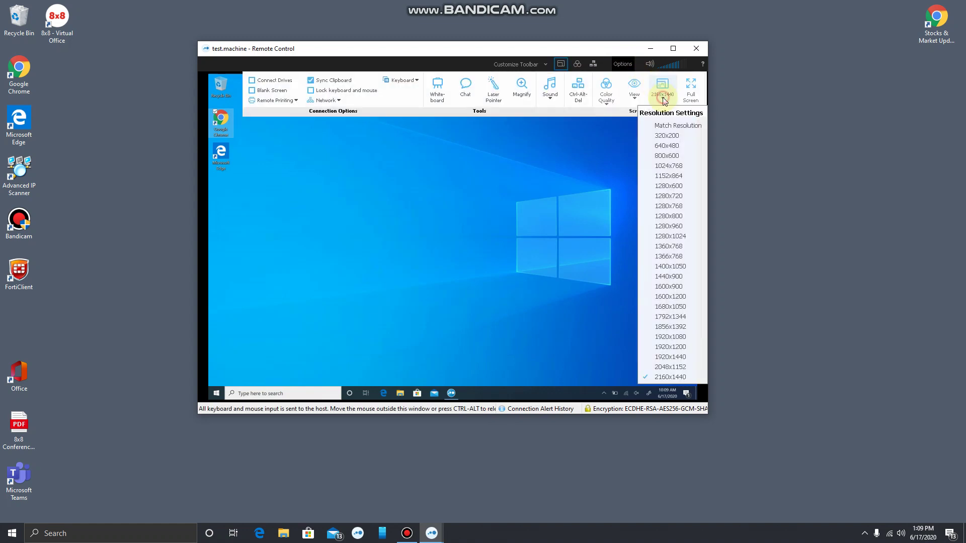
click(669, 128)
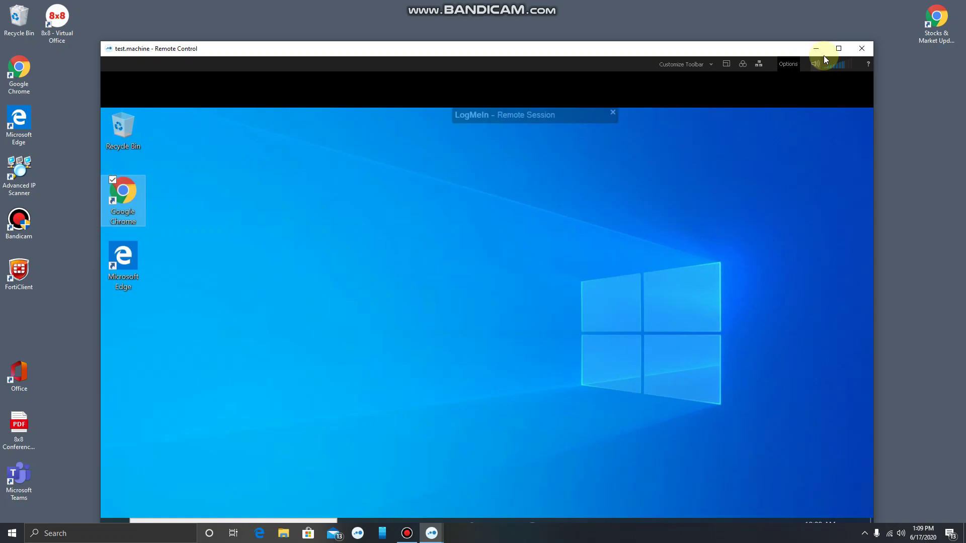
click(837, 50)
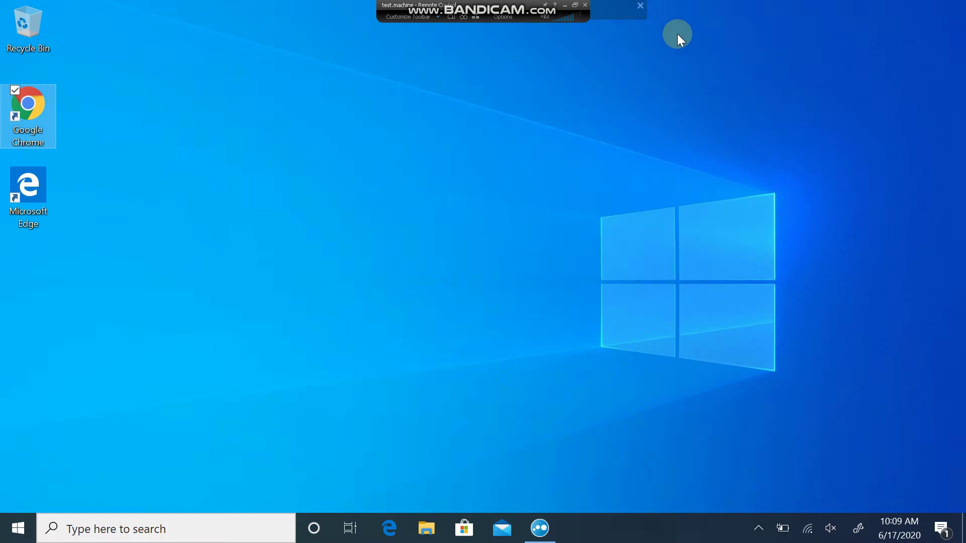
Step: Switch Color Quality to HD, then open Google Chrome on test.machine's desktop
click(503, 17)
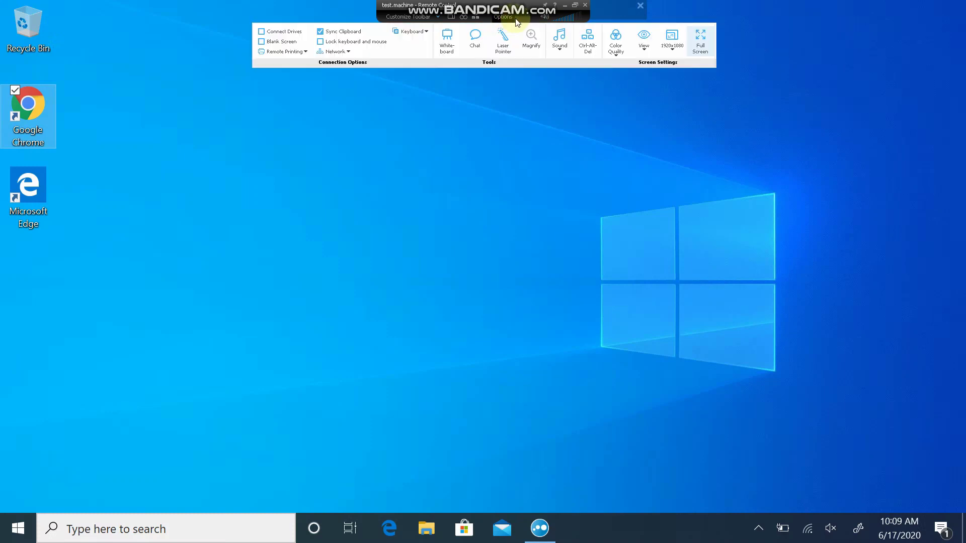
click(617, 53)
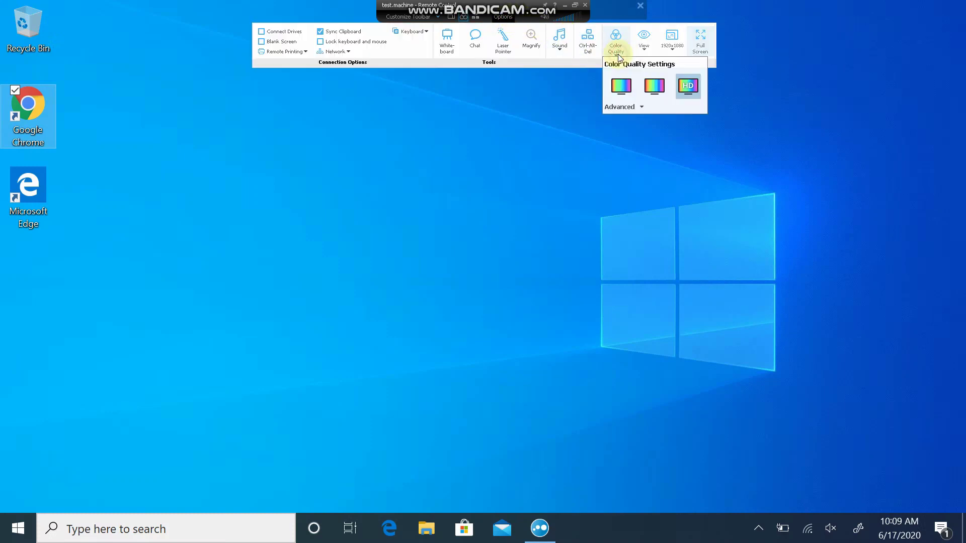
click(688, 93)
click(667, 168)
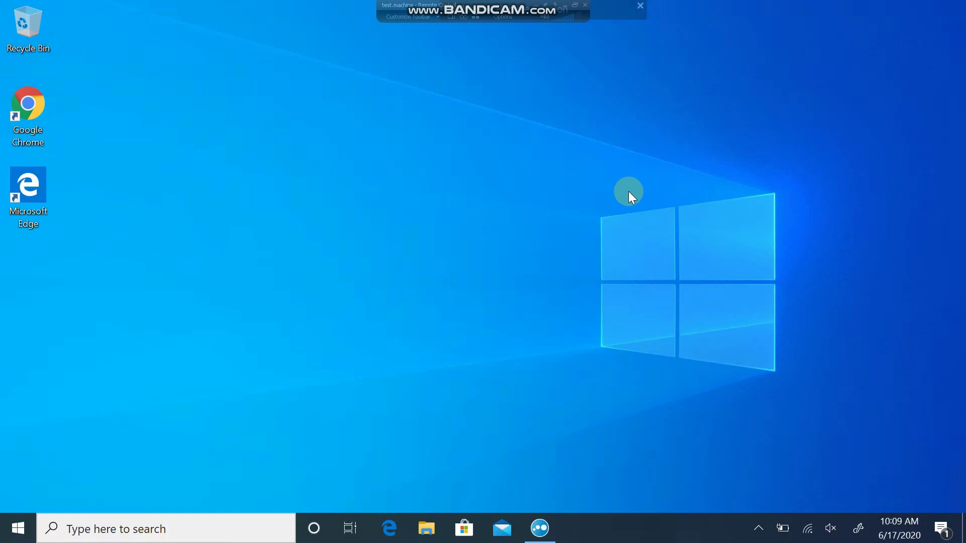
double_click(52, 110)
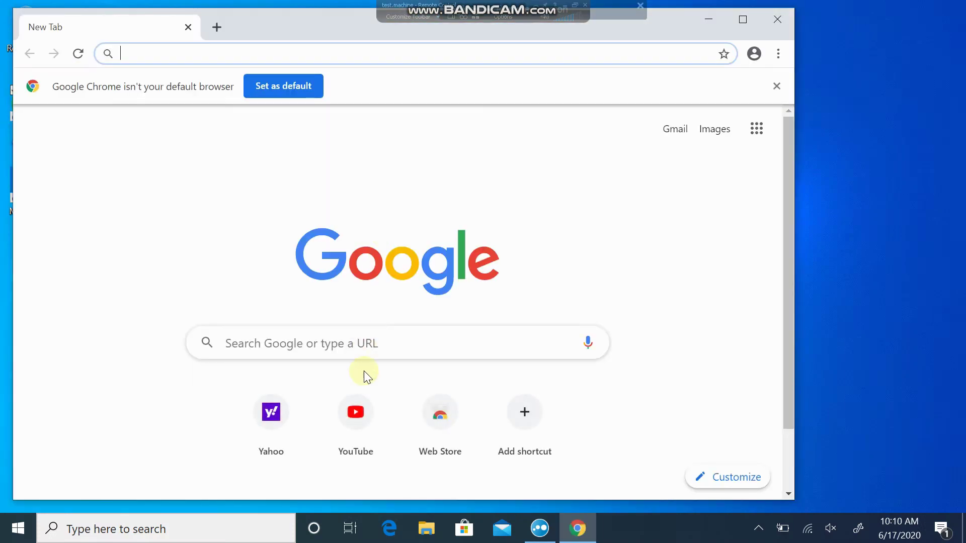
Step: Load the Chrome Web Store in remote Chrome, return to the new tab page, then close Chrome
click(450, 409)
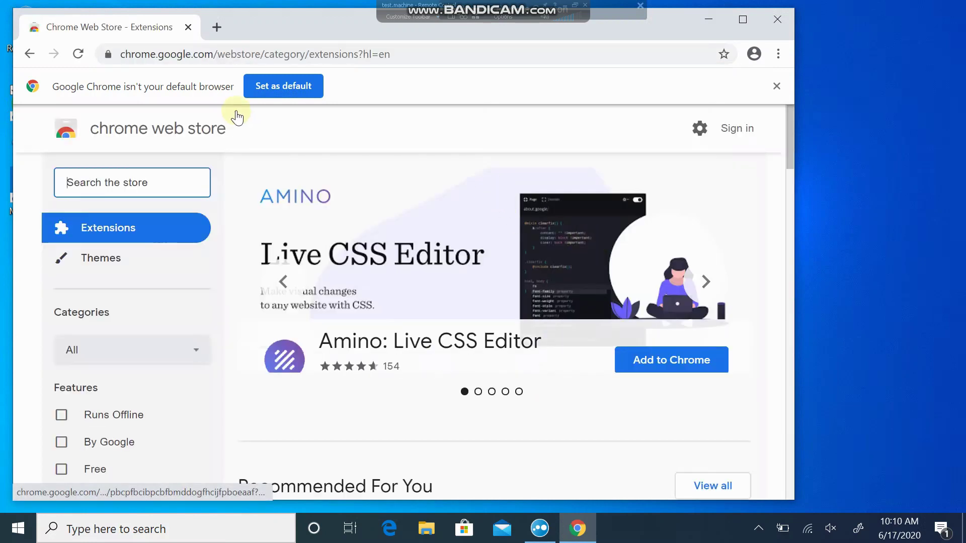
click(28, 54)
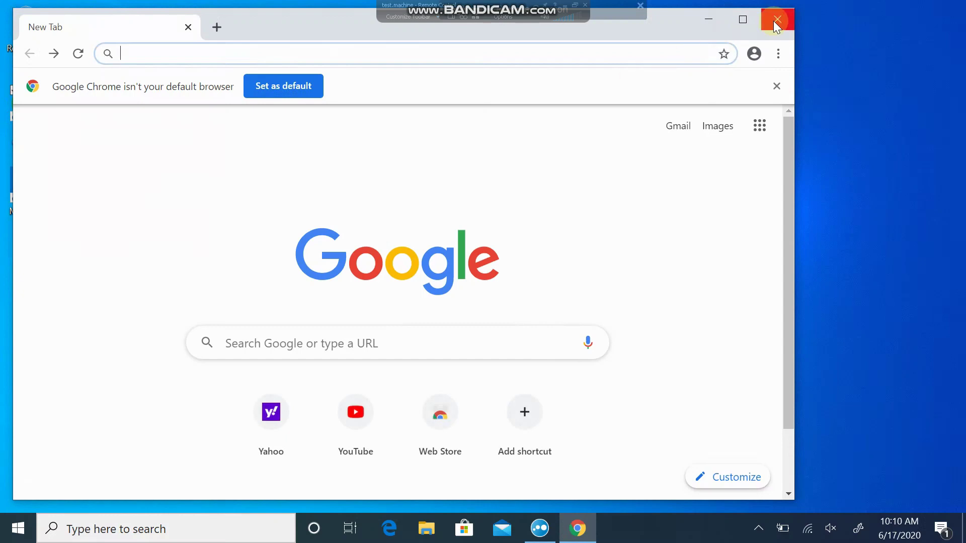
click(774, 20)
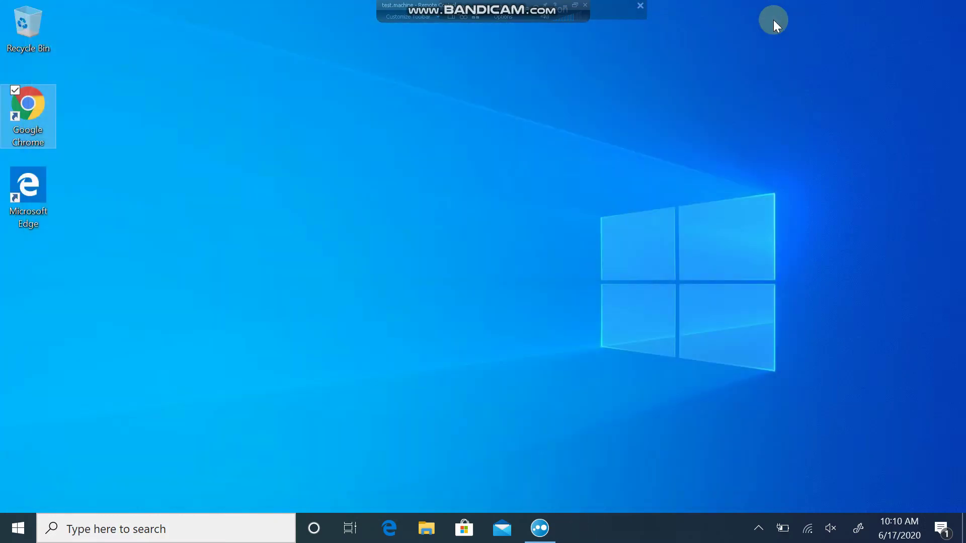